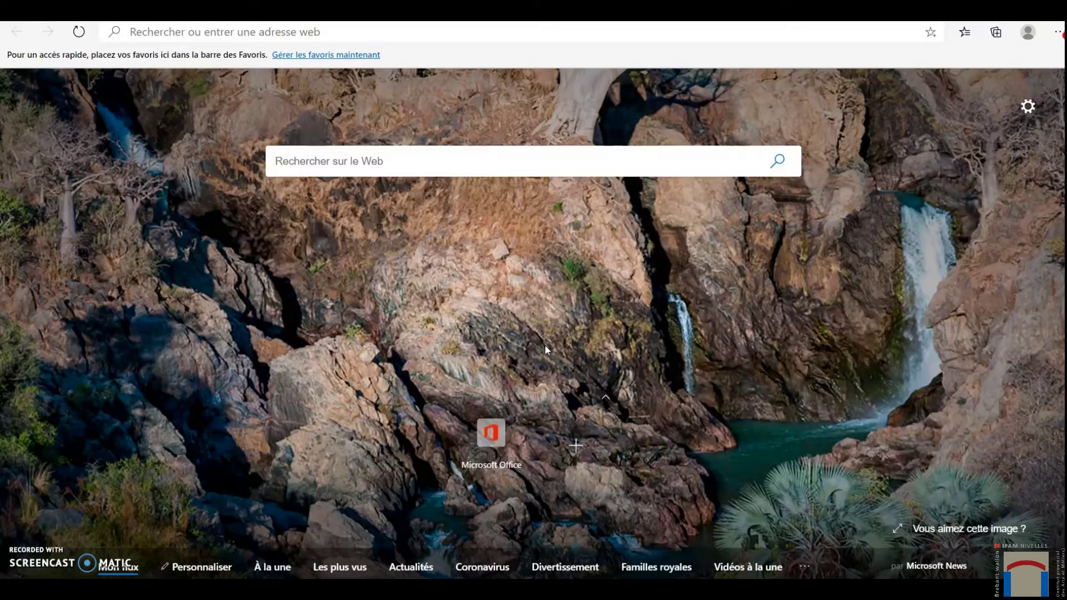
- Create a new Edge browser profile from the profile menu with Ajouter un profil
left_click(1027, 35)
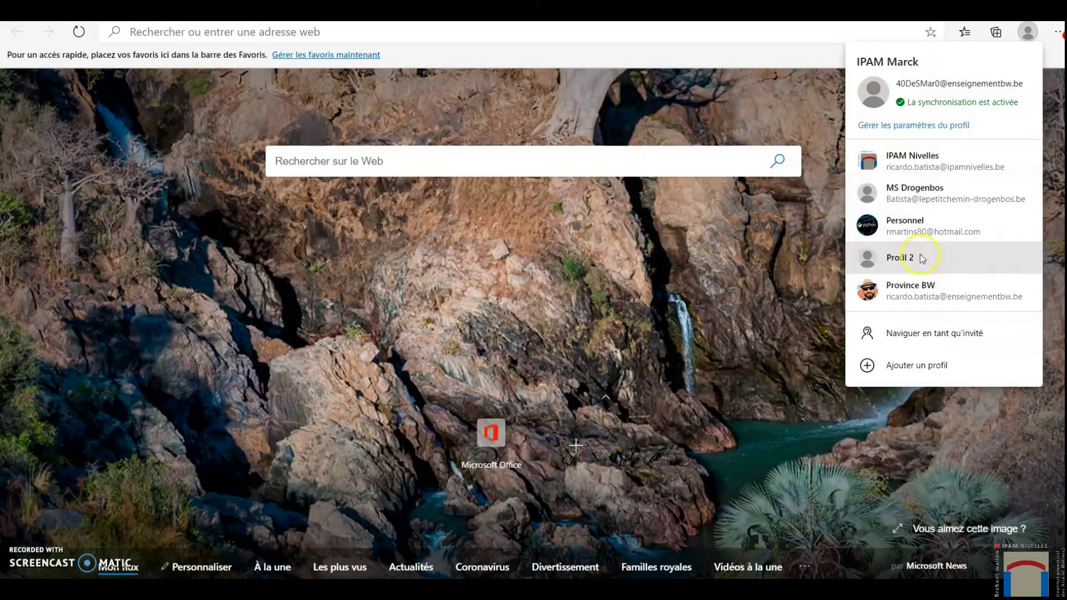
left_click(918, 365)
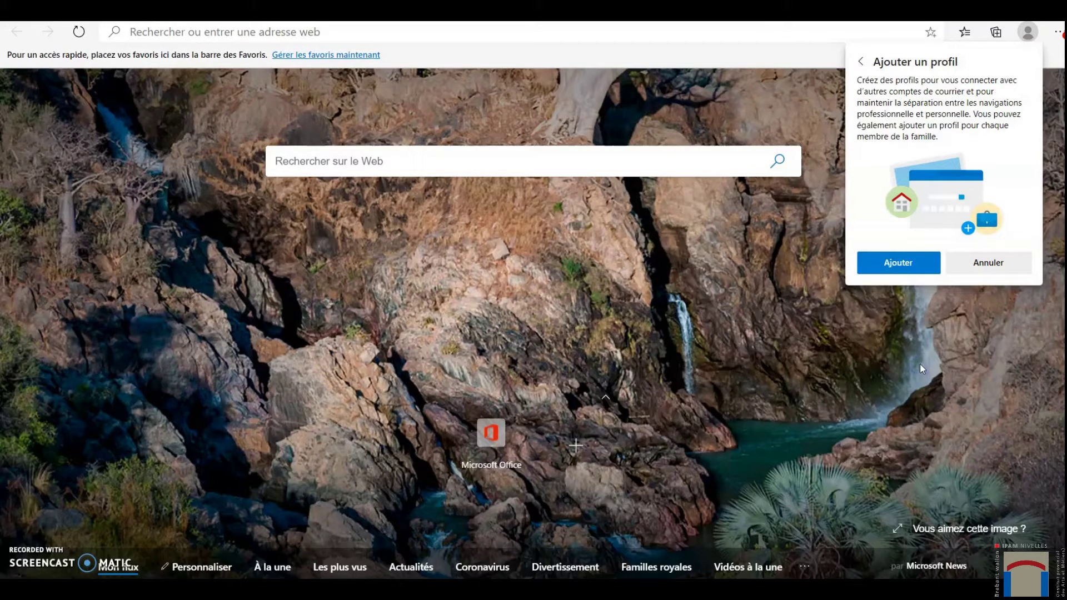
left_click(916, 261)
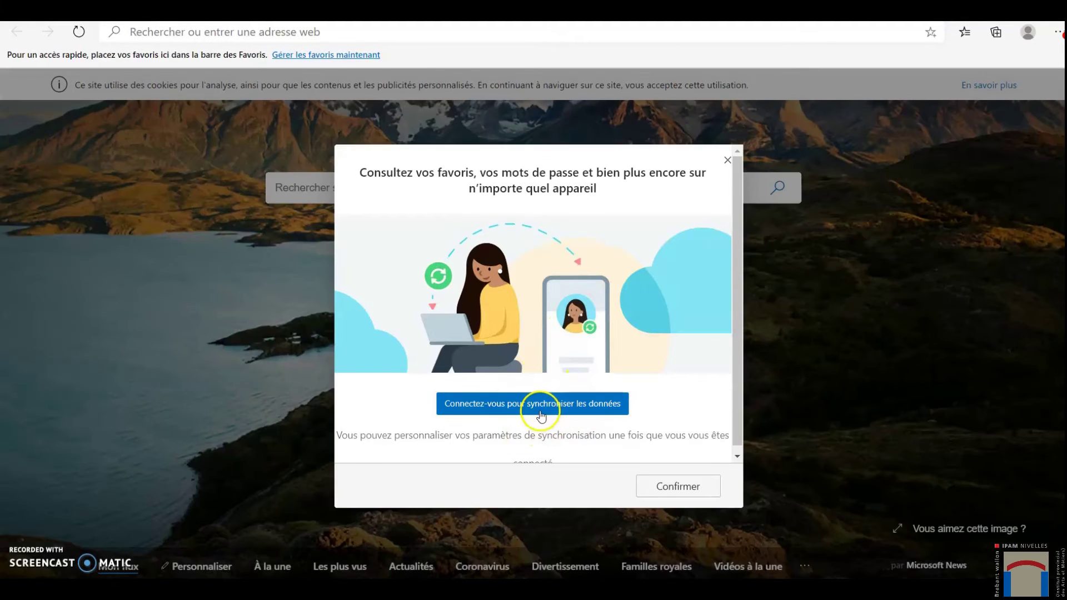
- Start syncing the new profile by choosing a Compte professionnel ou scolaire sign-in
left_click(541, 406)
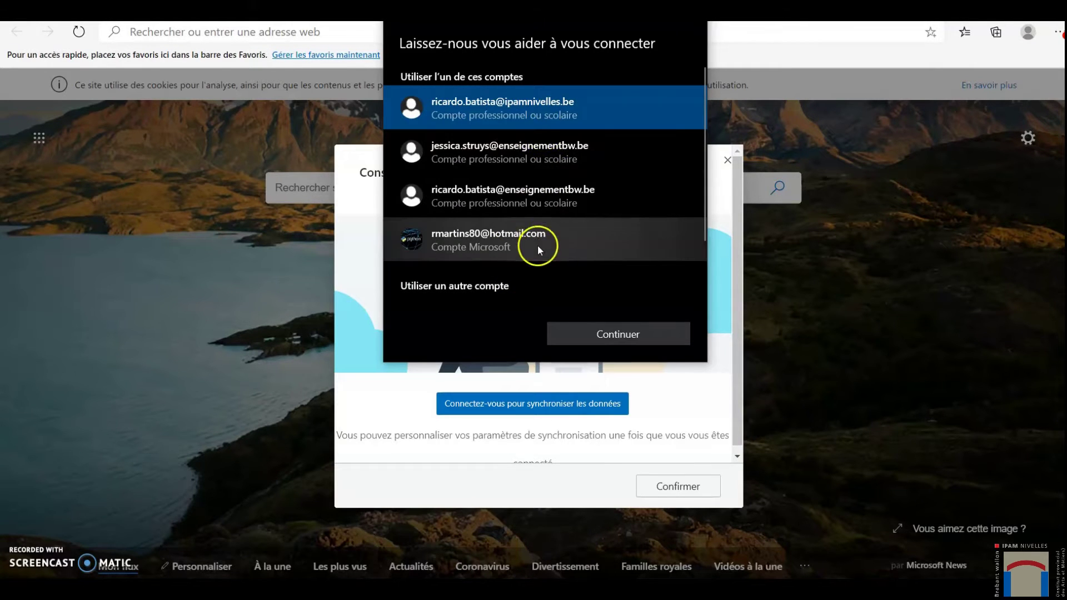
scroll(558, 221, "down", 2)
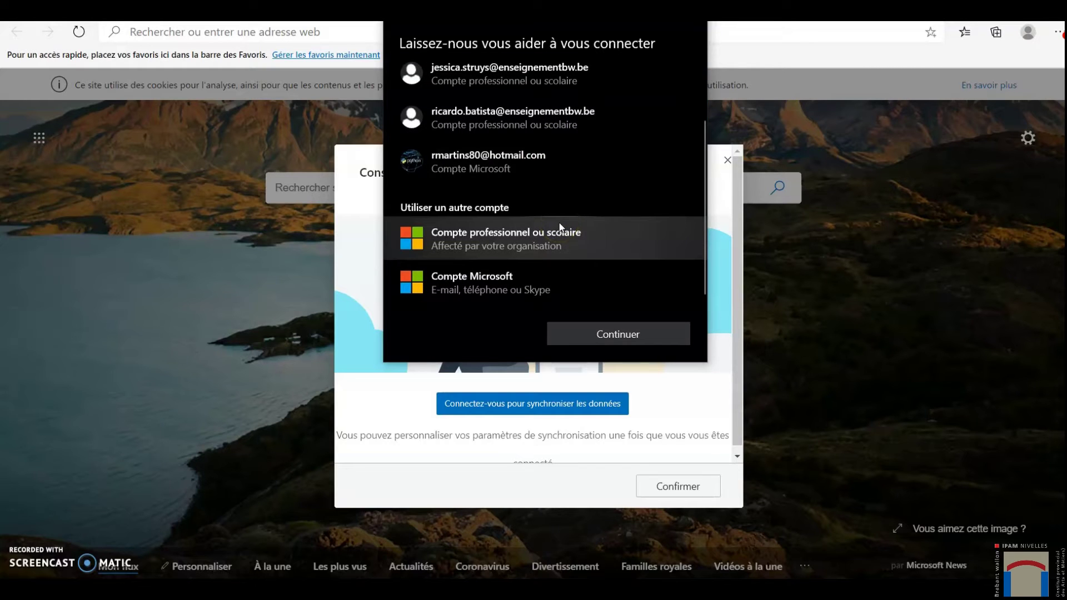
left_click(493, 264)
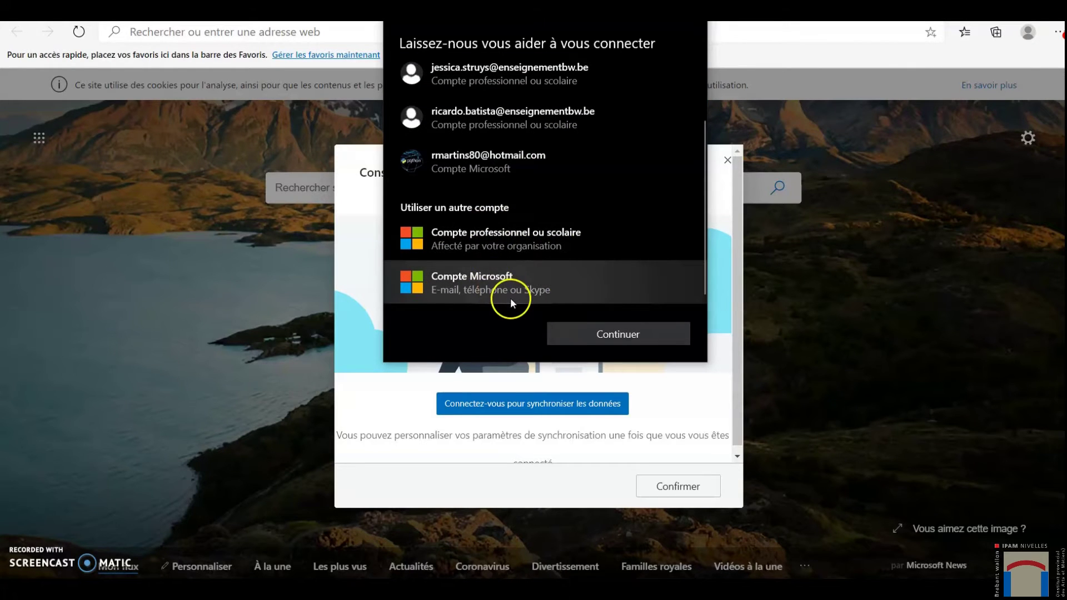
left_click(513, 238)
left_click(621, 335)
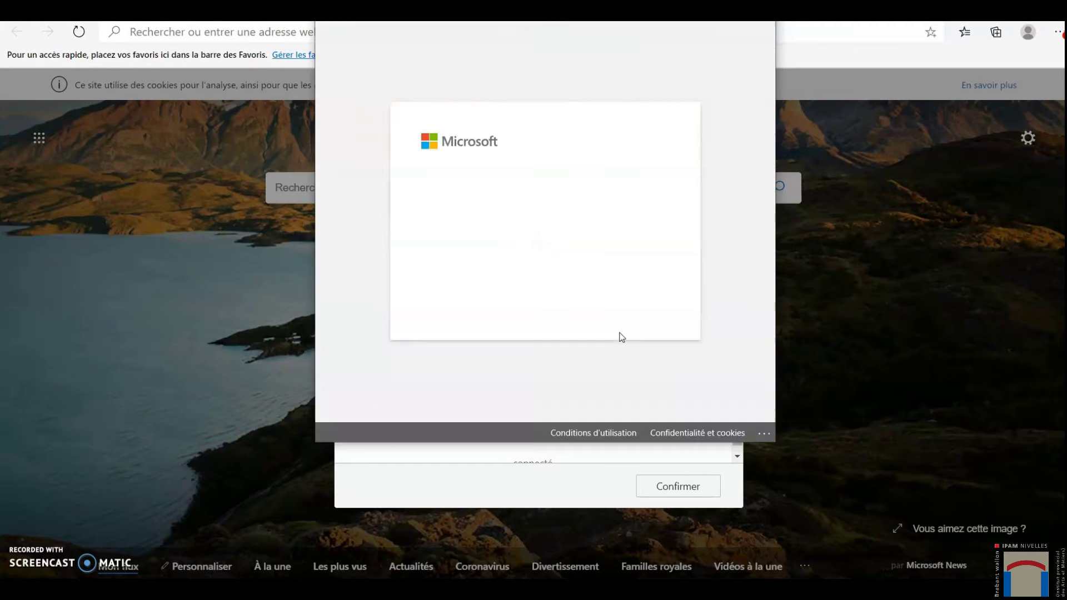
- Sign in with the school account's e-mail address and password
left_click(512, 216)
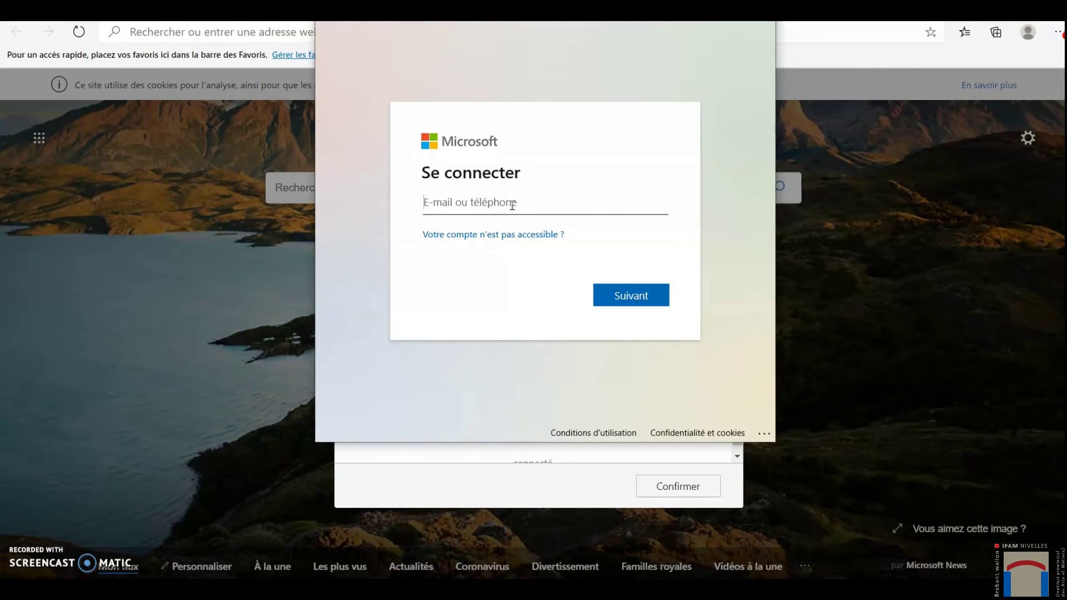
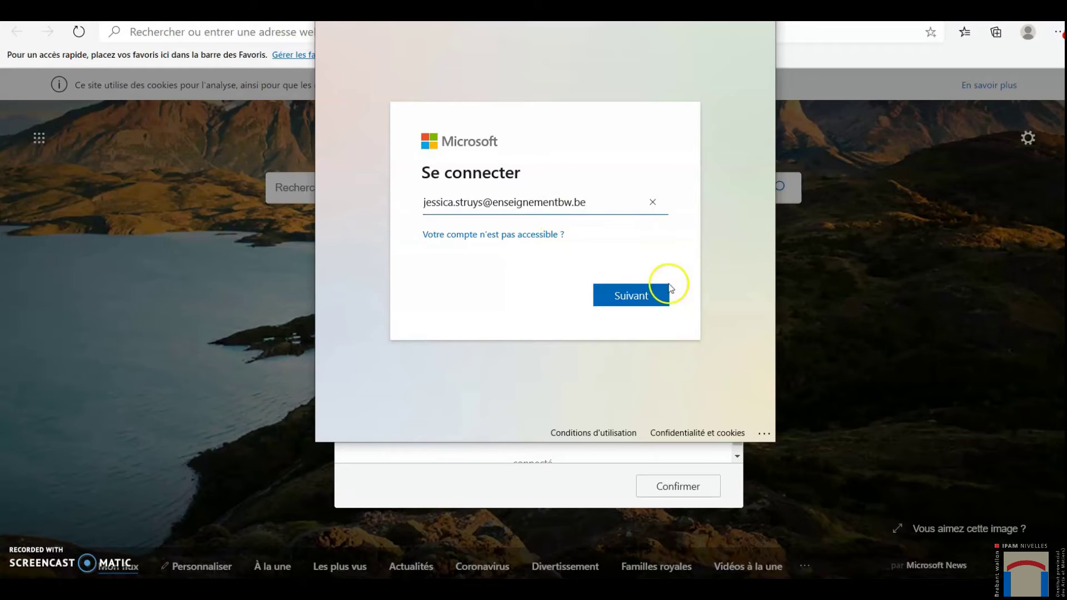
left_click(633, 296)
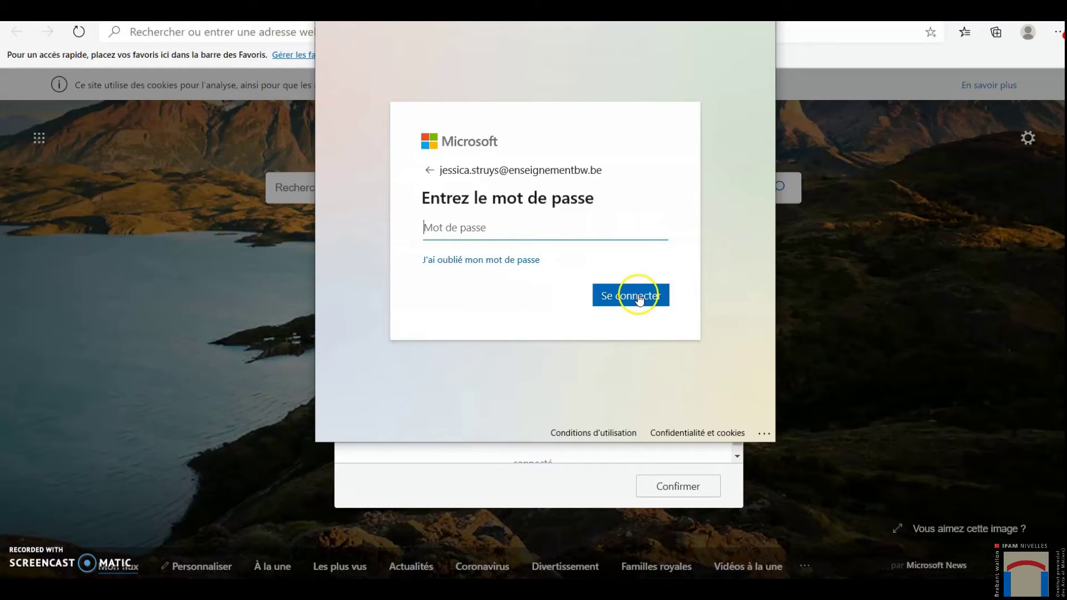
left_click(491, 227)
type("••")
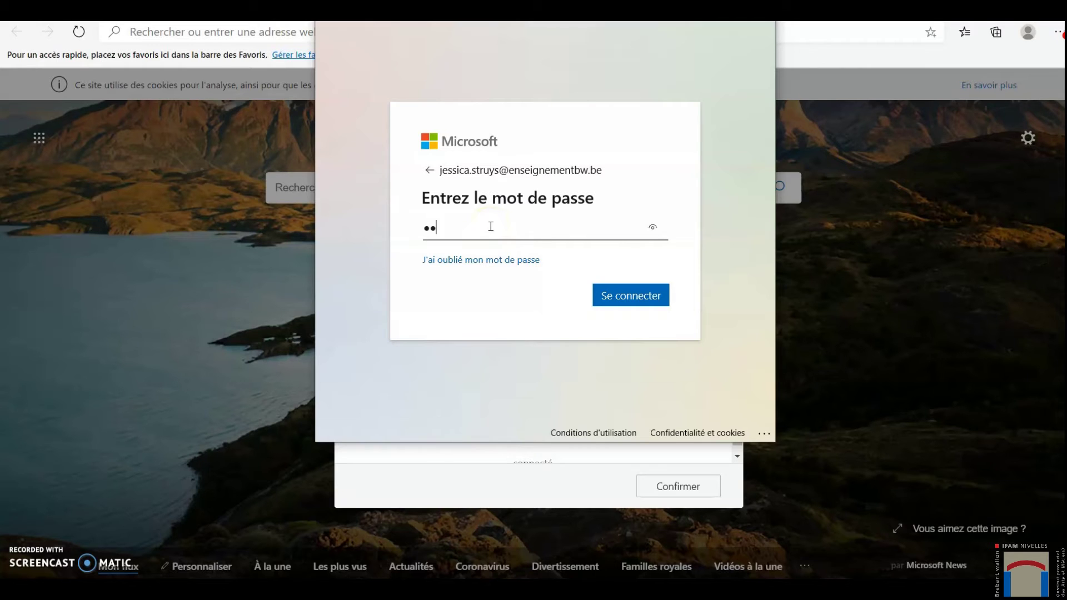
type("••••")
left_click(623, 294)
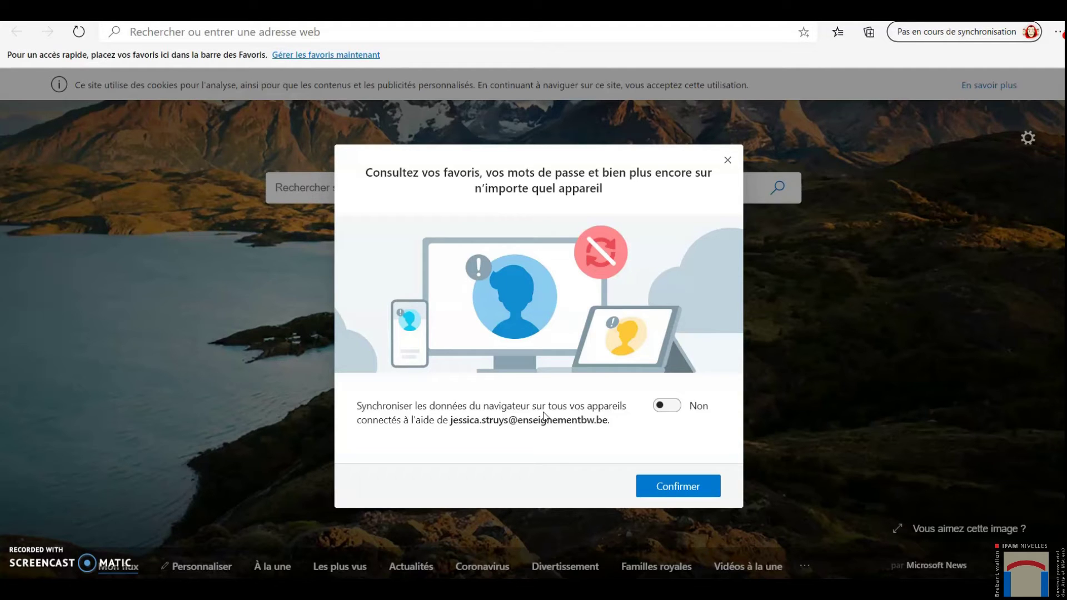
- Set sync to Oui, confirm it, and check the profile's sync status
left_click(672, 406)
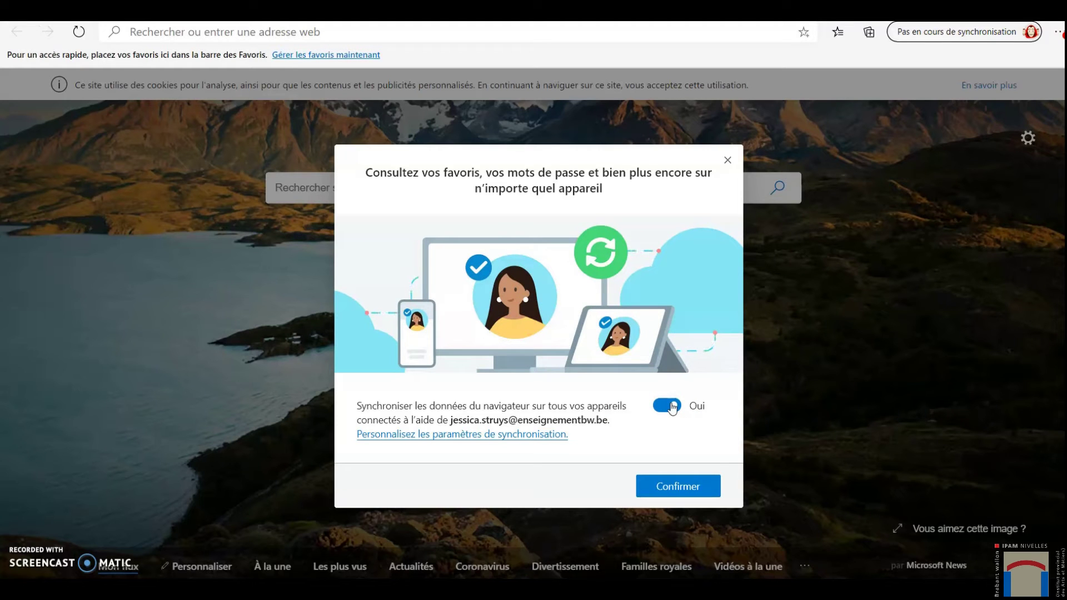
left_click(678, 485)
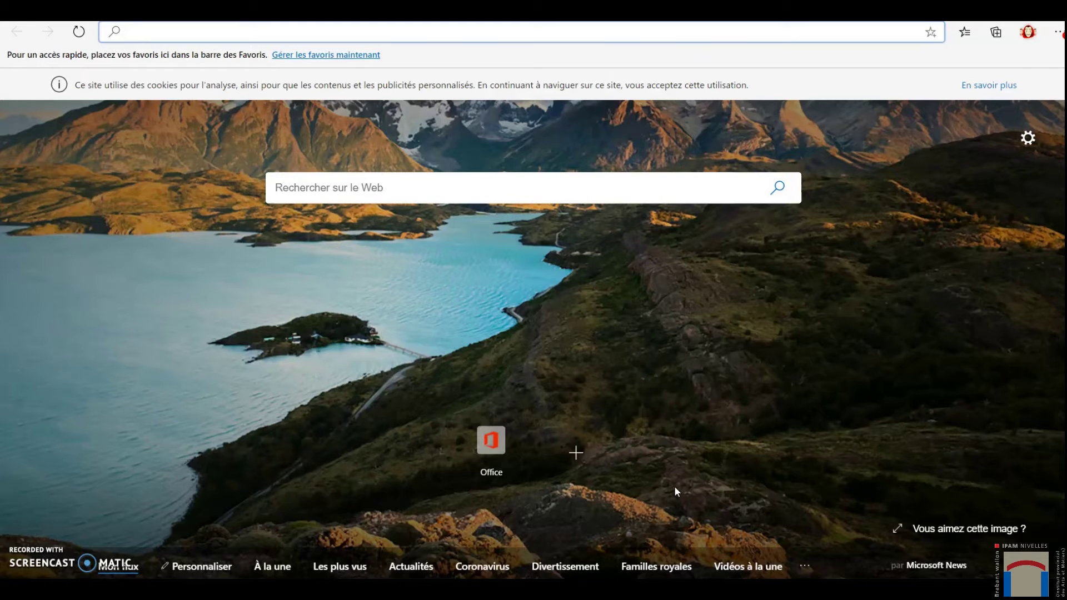
left_click(1029, 33)
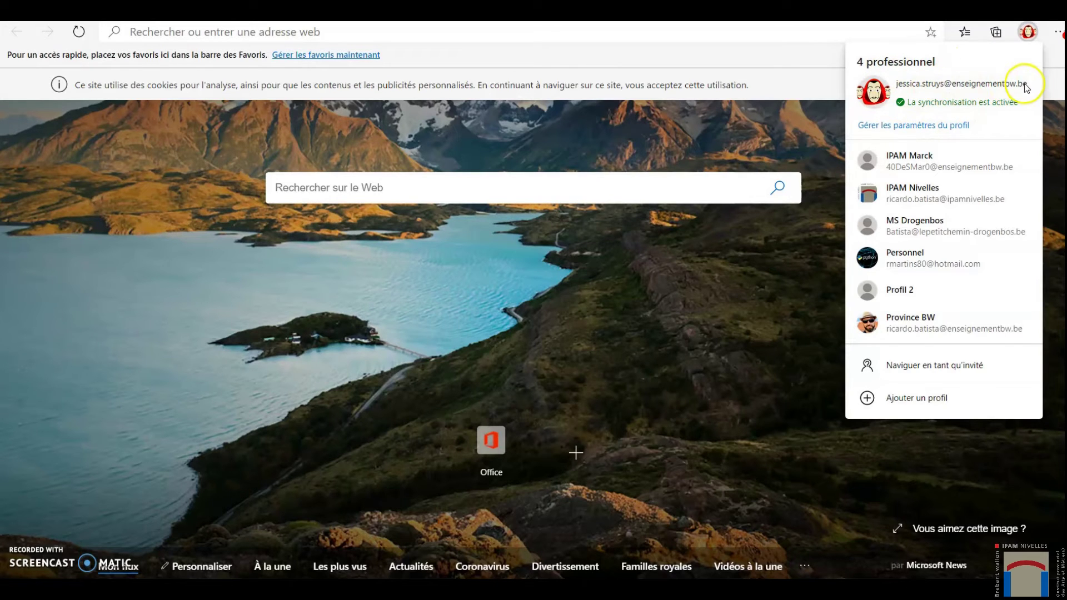
- In Profils settings, rename '4 professionnel' to the IPAM name with the user's first name, then open a new tab
left_click(920, 124)
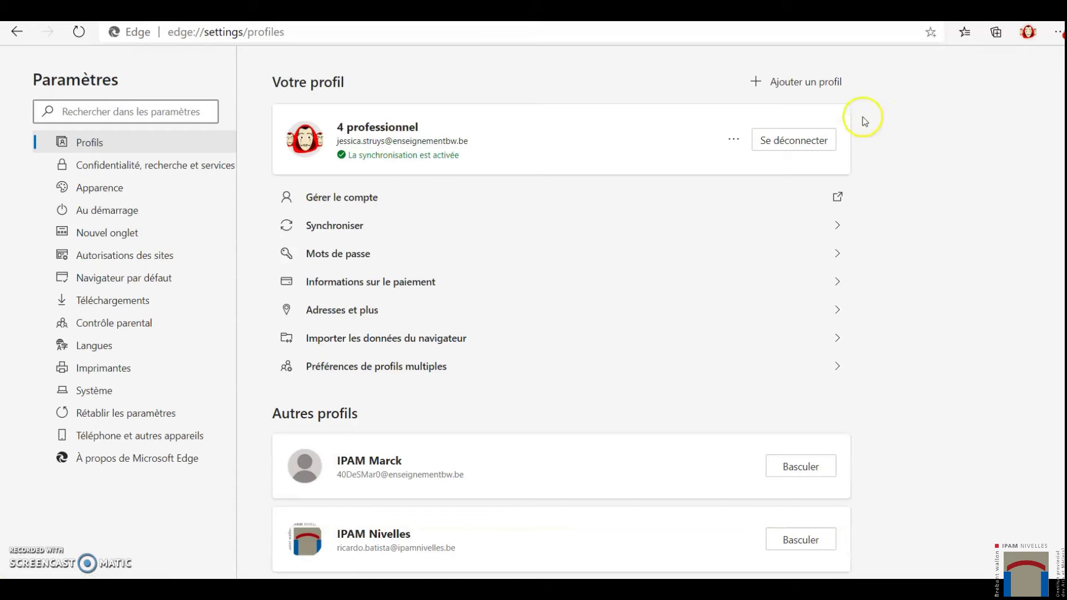
left_click(731, 140)
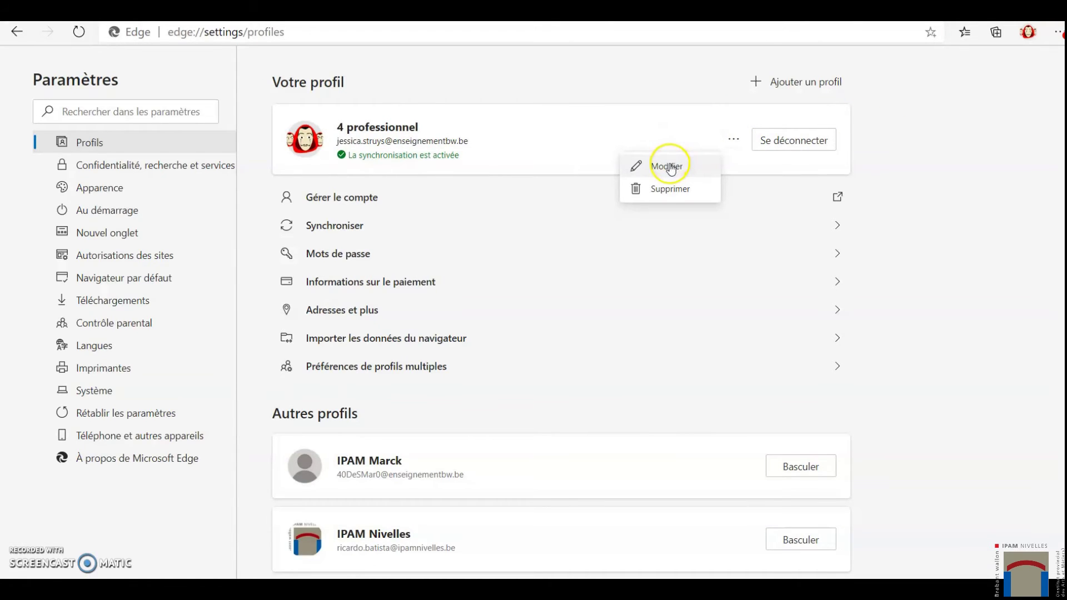
left_click(671, 166)
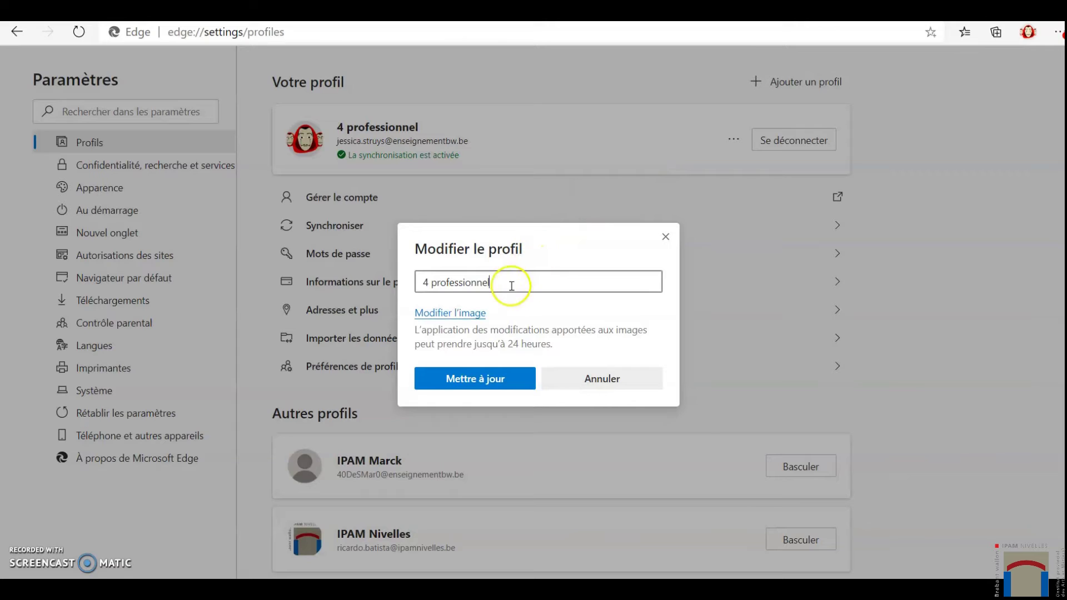
left_click_drag(502, 283, 384, 280)
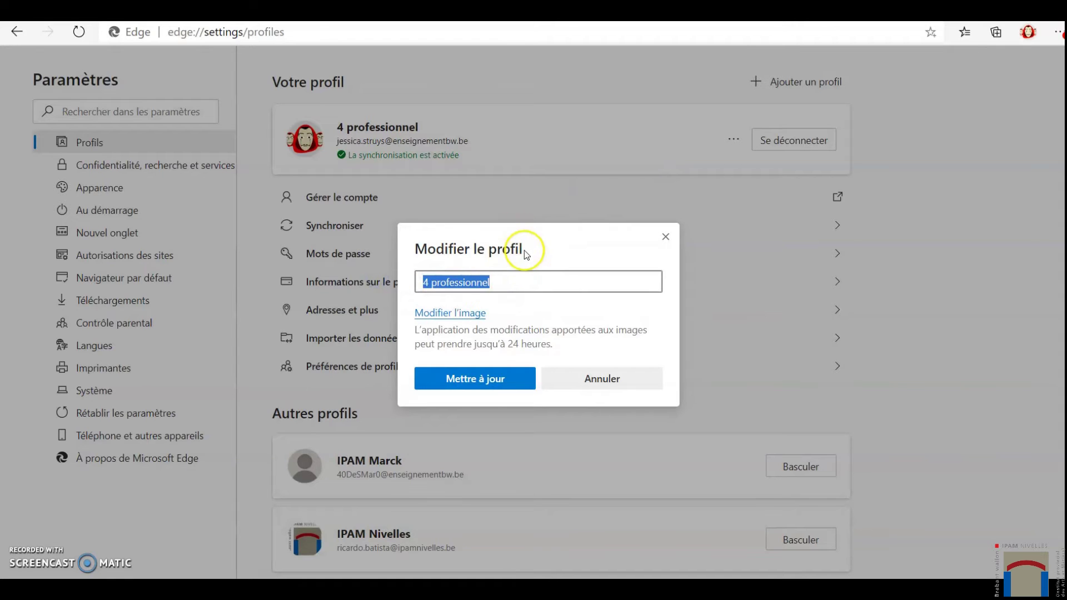
type("IPAM ")
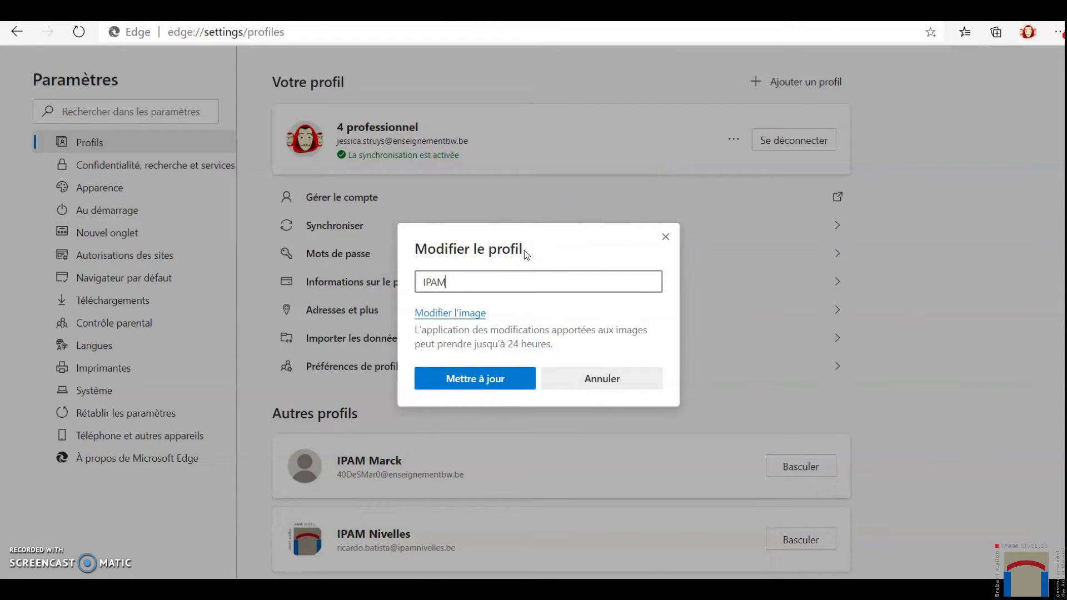
type("Jessica")
left_click(483, 378)
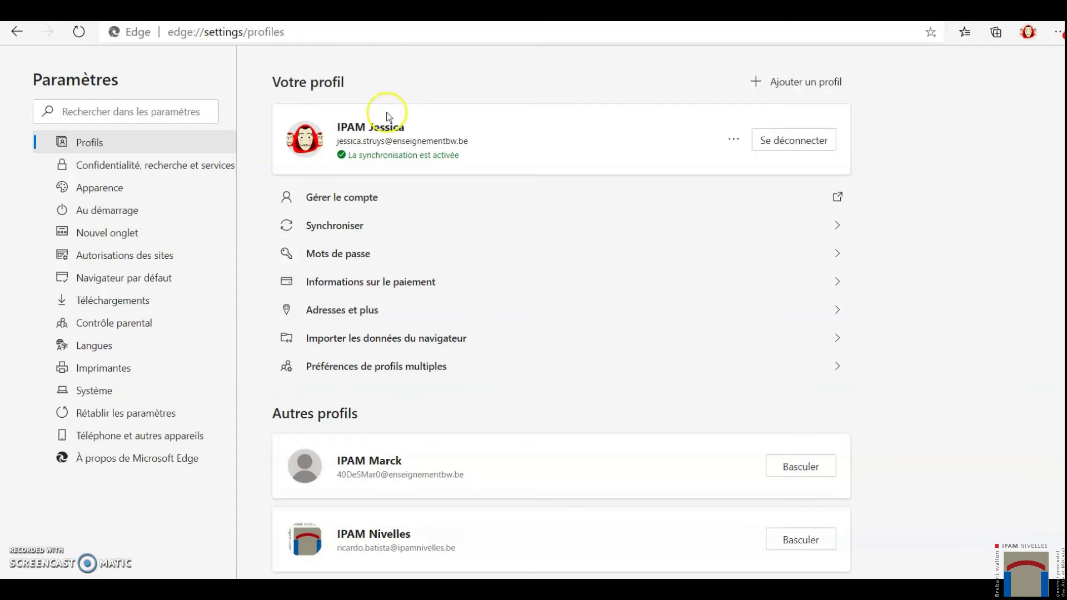
key("ctrl+t")
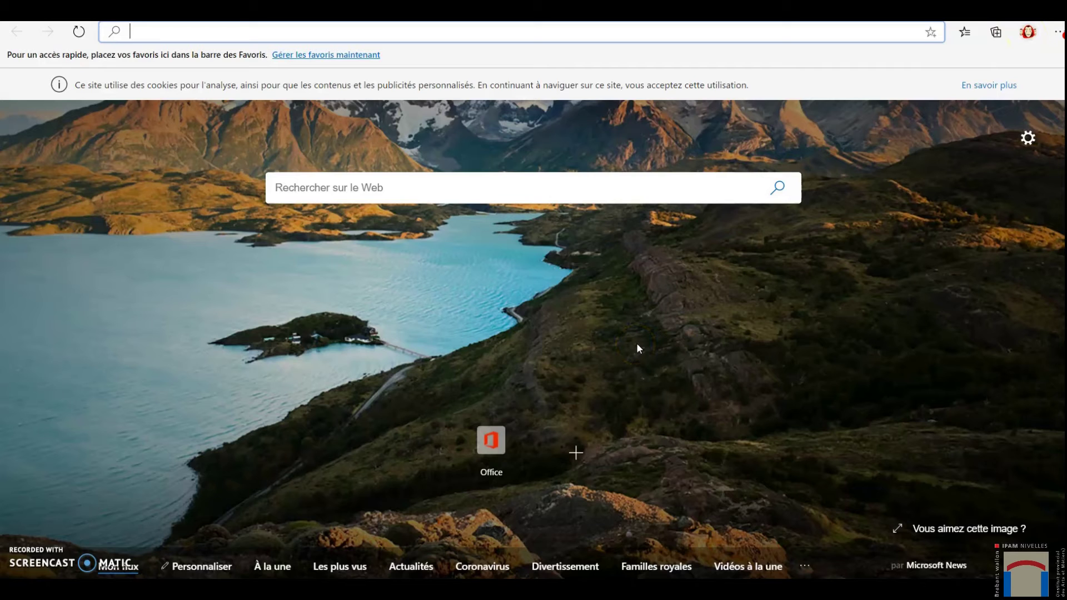
- Sign in to Office 365 with the school account, then open a new tab
left_click(494, 458)
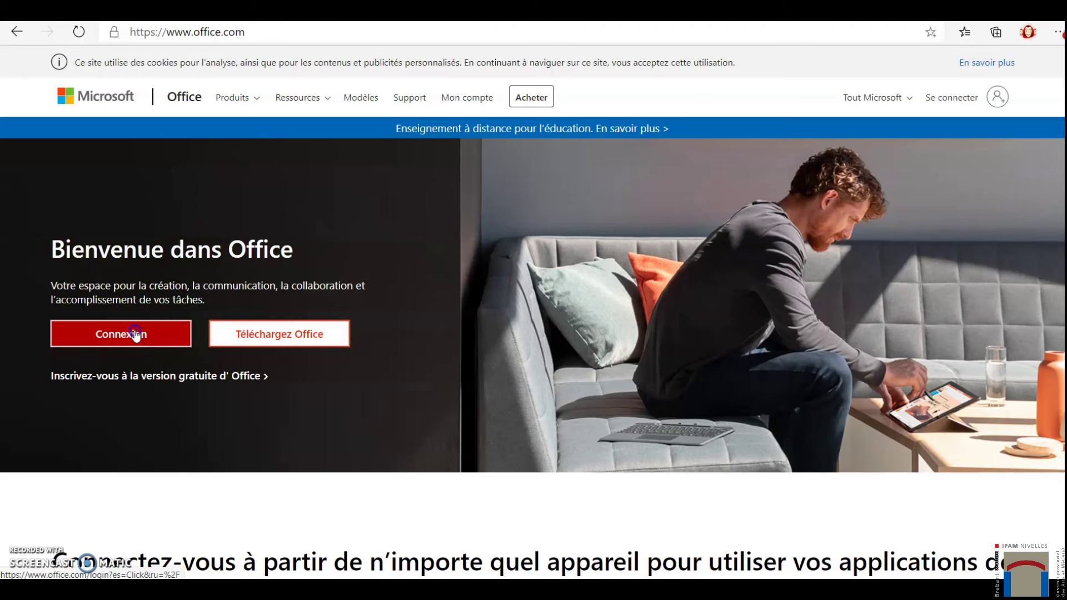
left_click(135, 335)
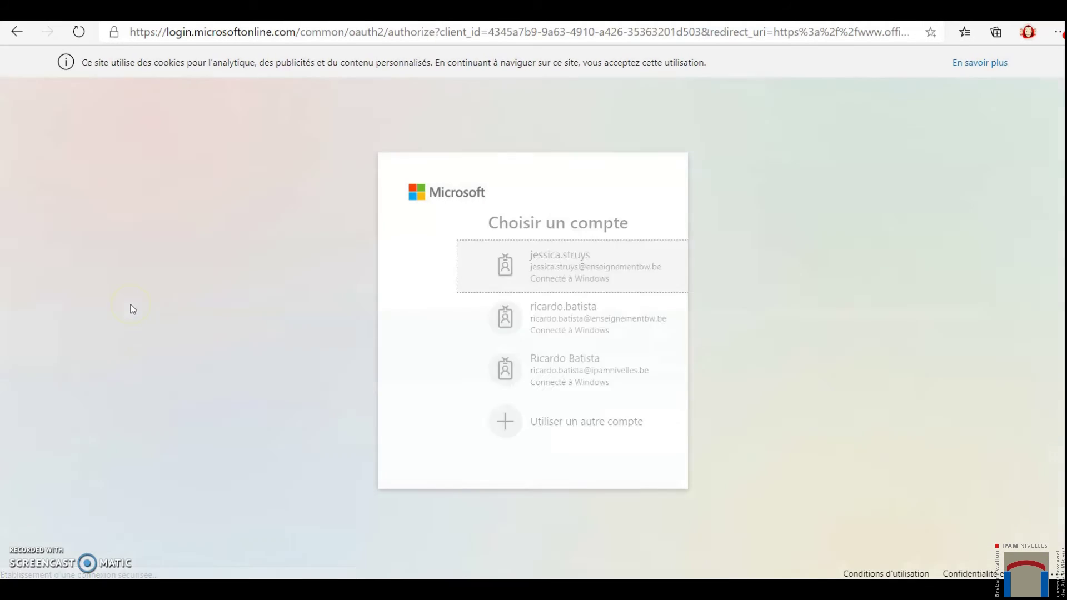
left_click(535, 264)
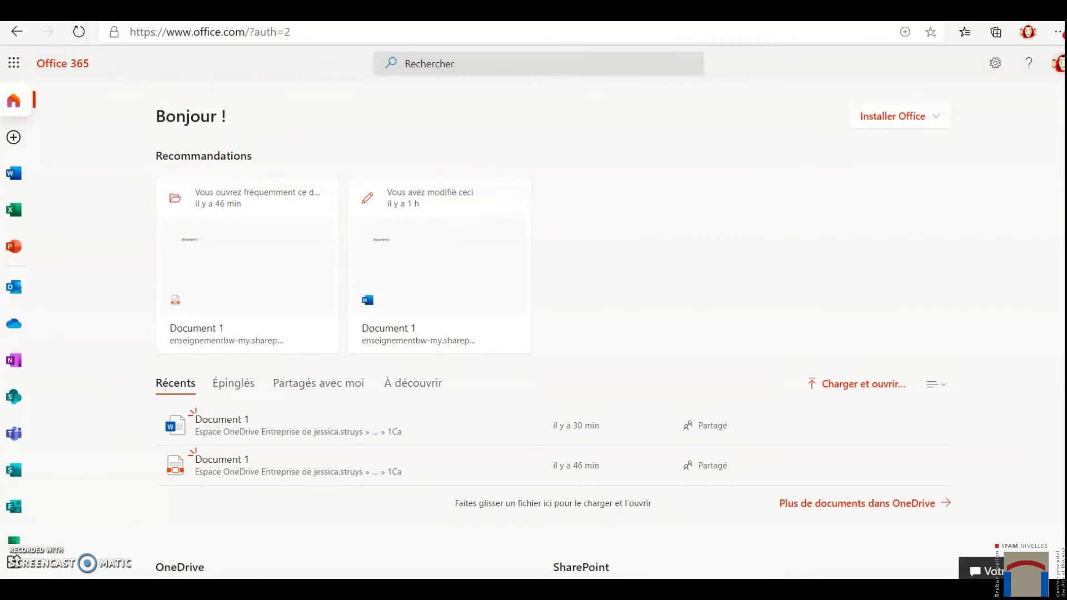
key("ctrl+t")
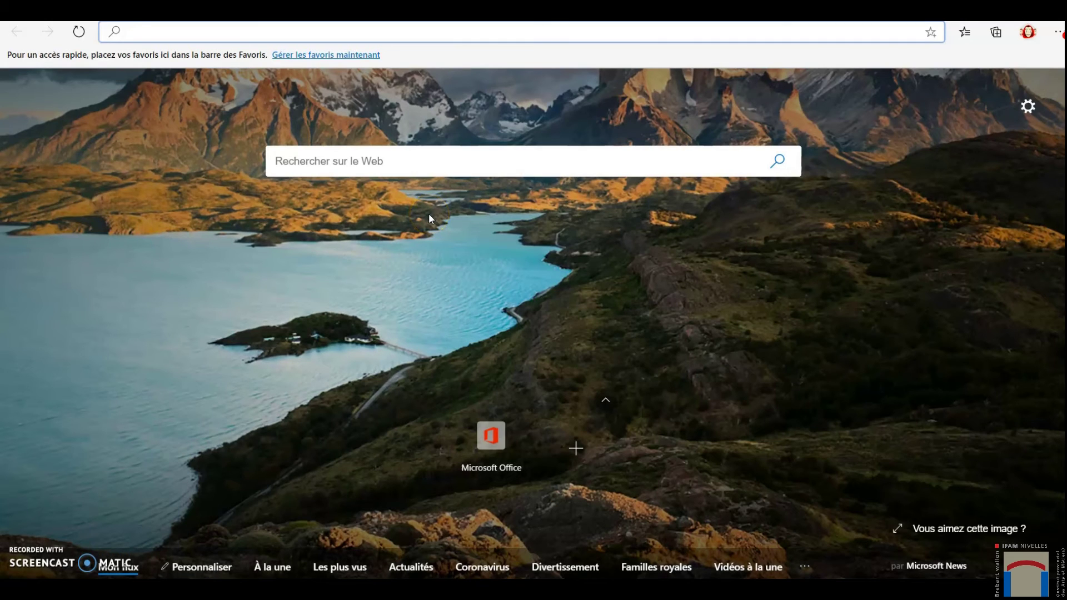
- Open OneDrive from Office 365 with the school account to see the Cours Sciences 1 C folder
left_click(492, 436)
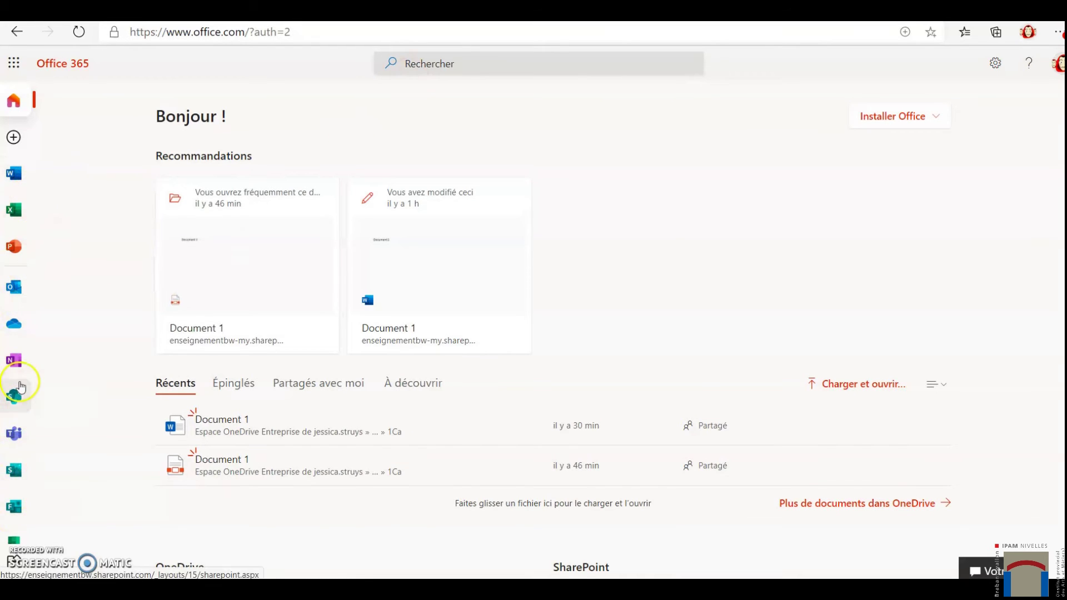
left_click(16, 324)
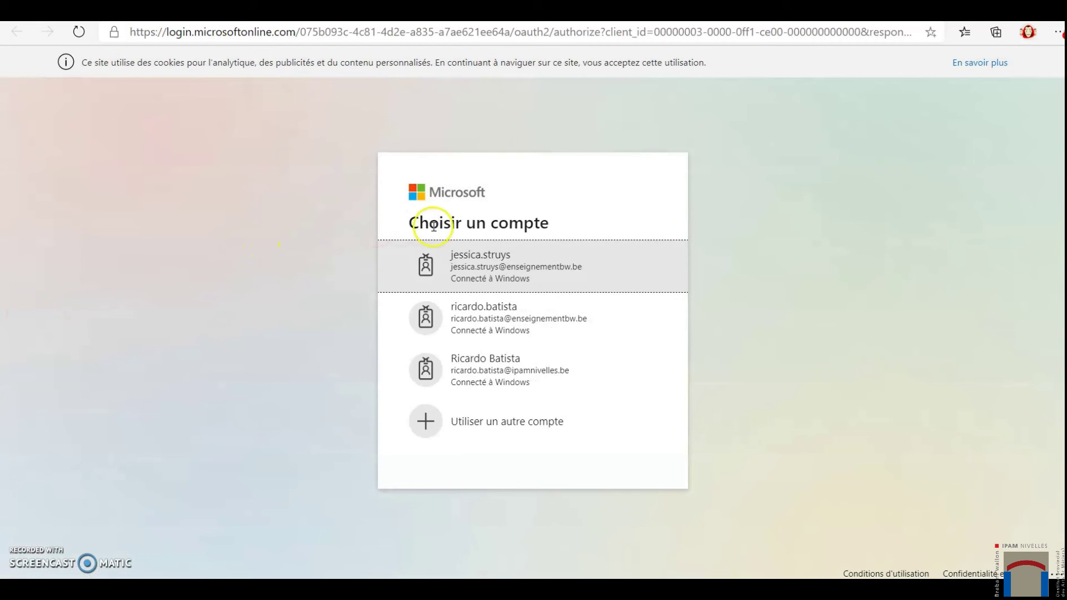
left_click(501, 260)
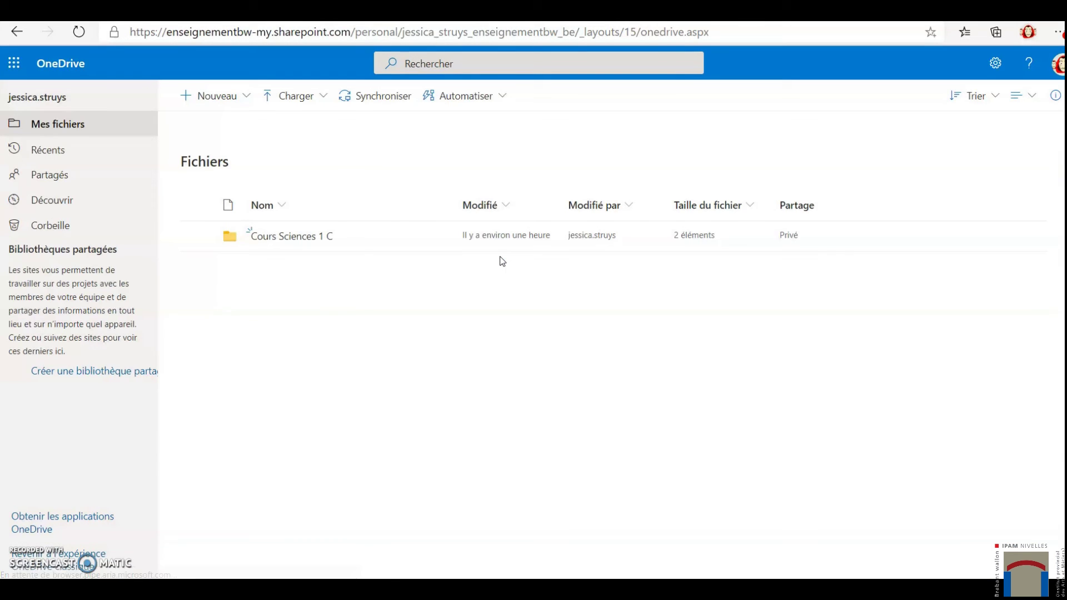
left_click(503, 139)
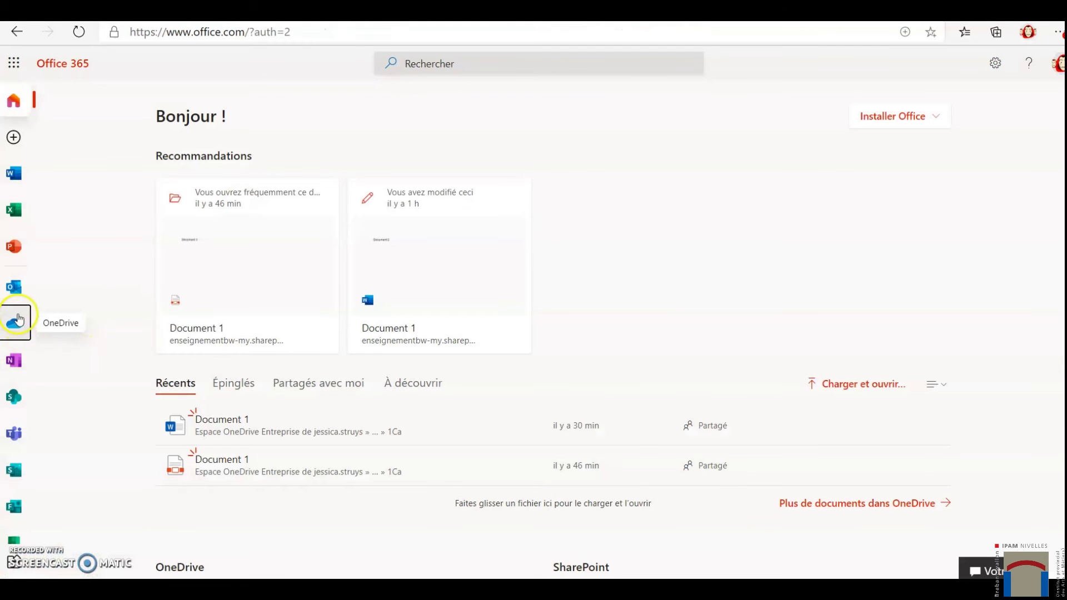
left_click(18, 315)
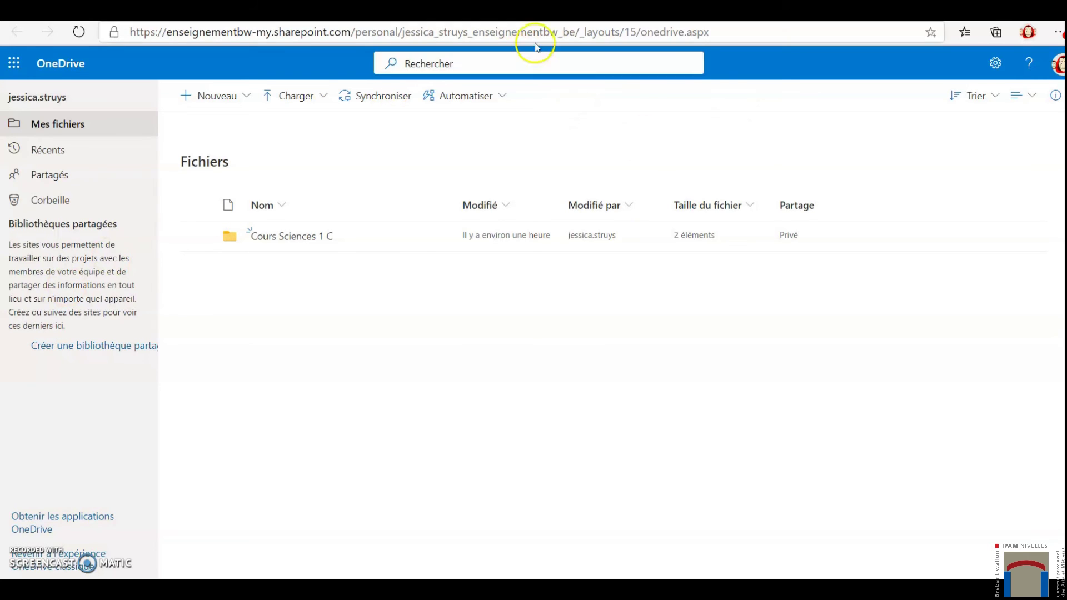
- In Profil 2, search 'google' and open Google Belgium, then switch back to the school profile
left_click(1028, 32)
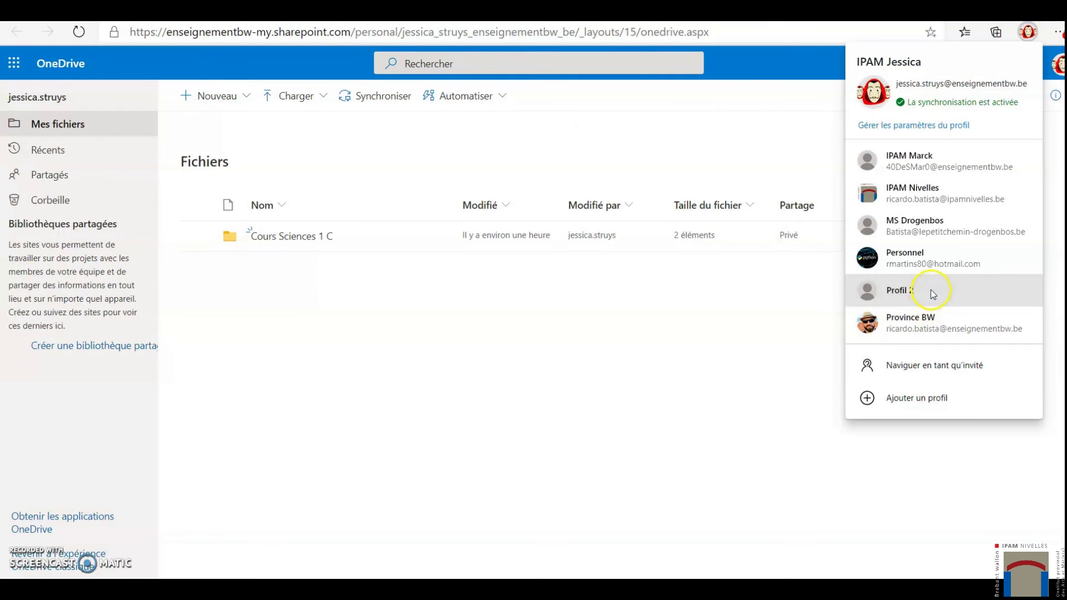
left_click(896, 290)
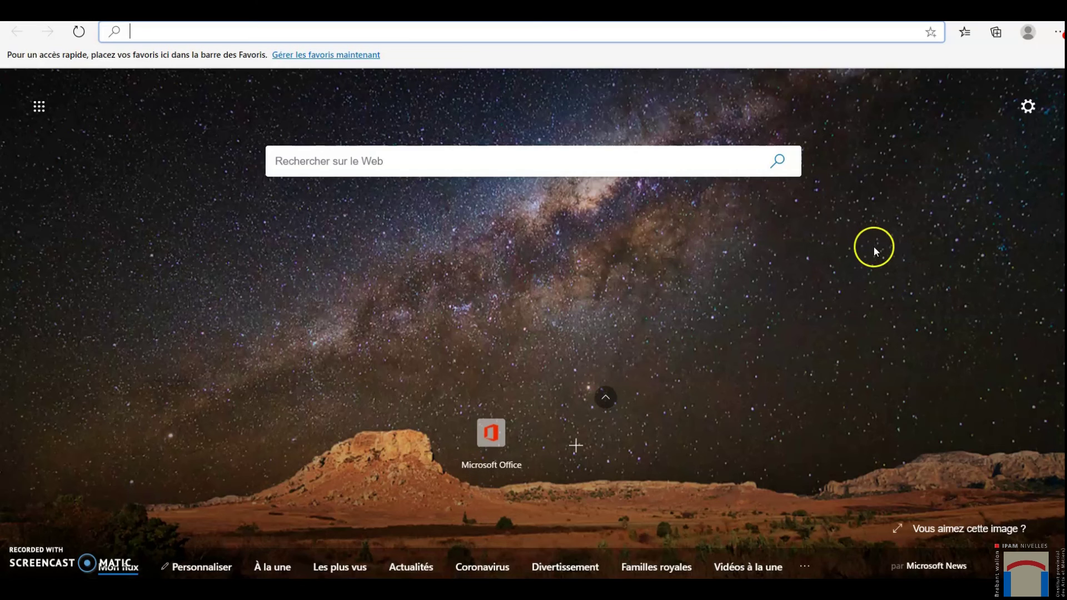
left_click(546, 157)
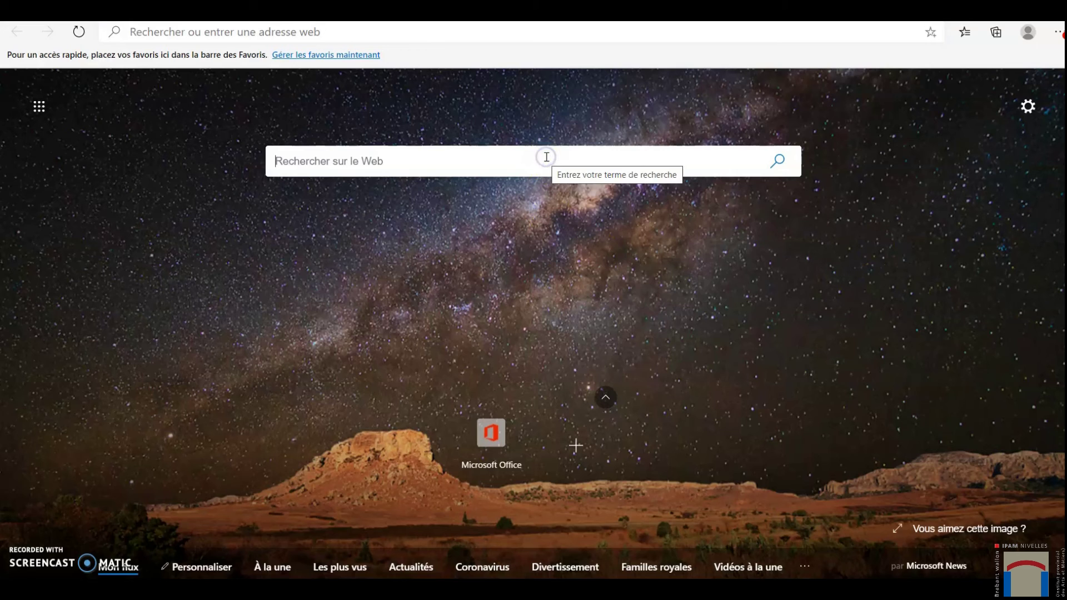
type("google")
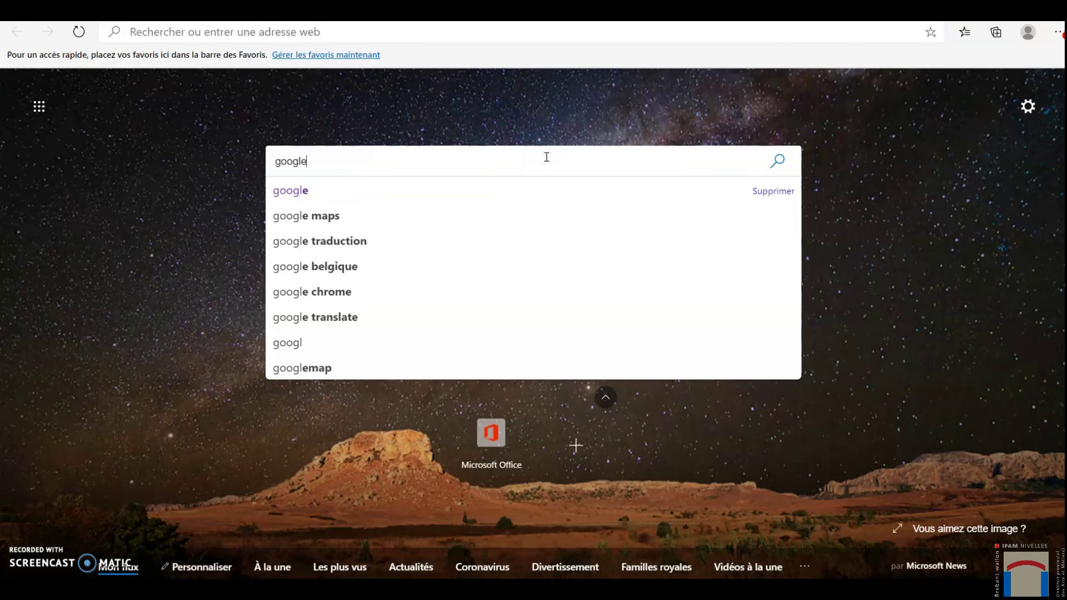
key("Return")
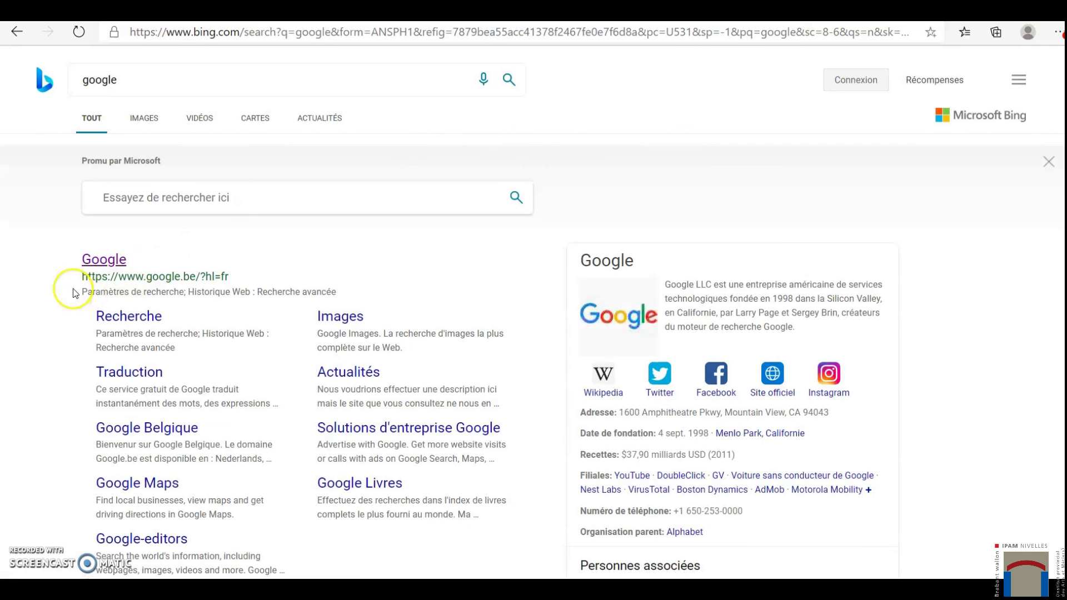
left_click(102, 288)
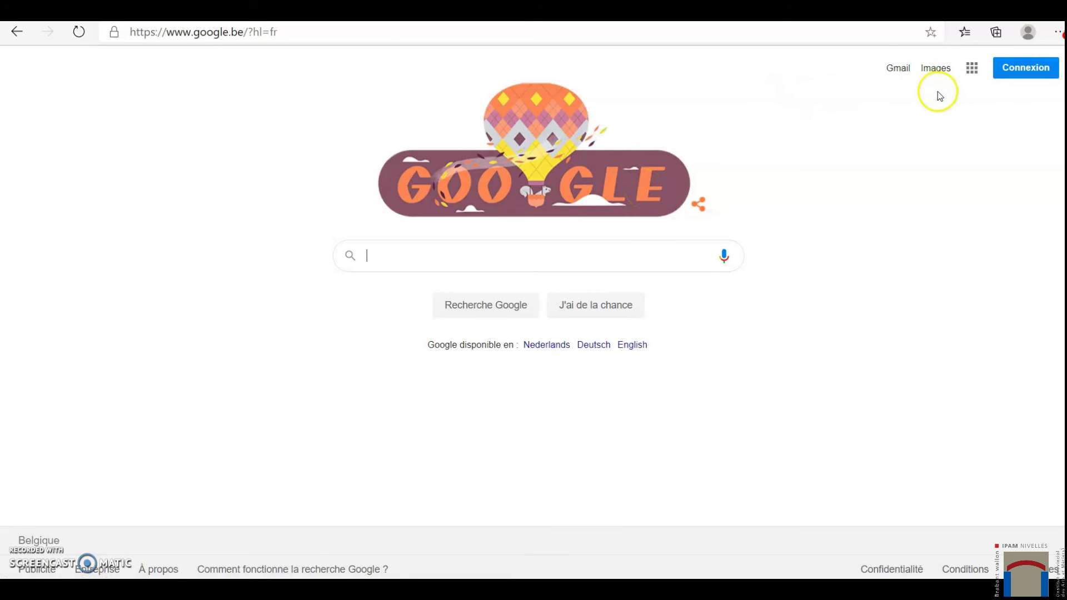
left_click(1028, 32)
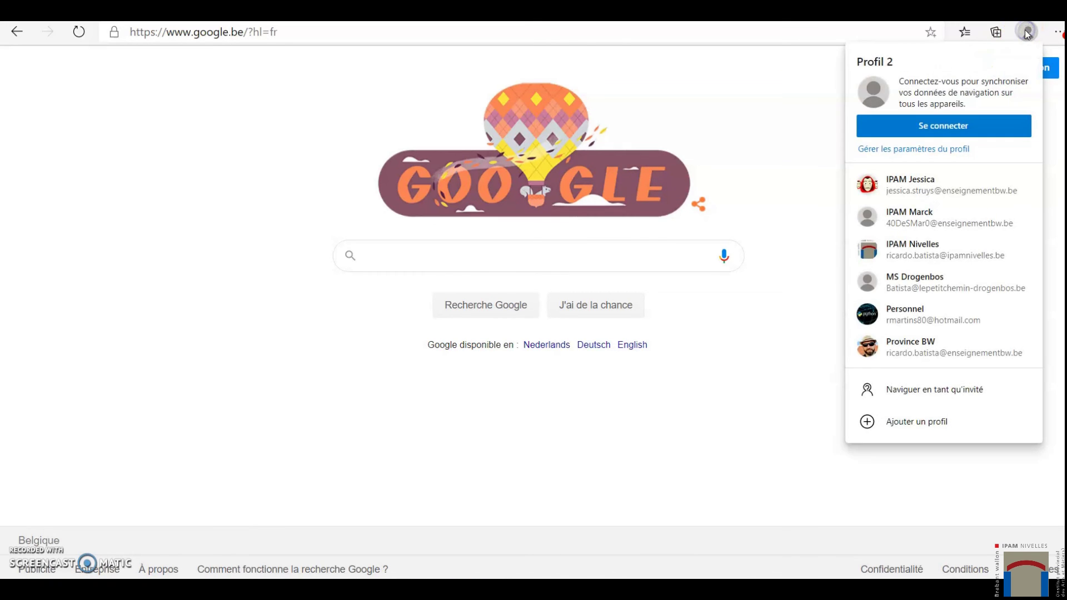
left_click(918, 191)
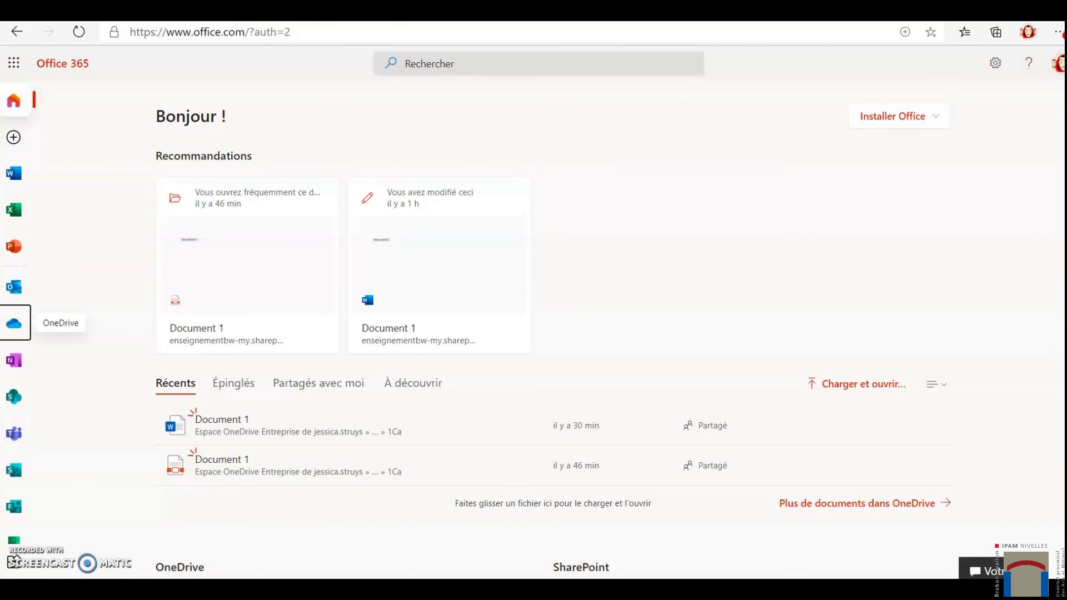
- Bring the Profil 2 window with the Google Belgium page back to the front
left_click(1028, 32)
left_click(906, 289)
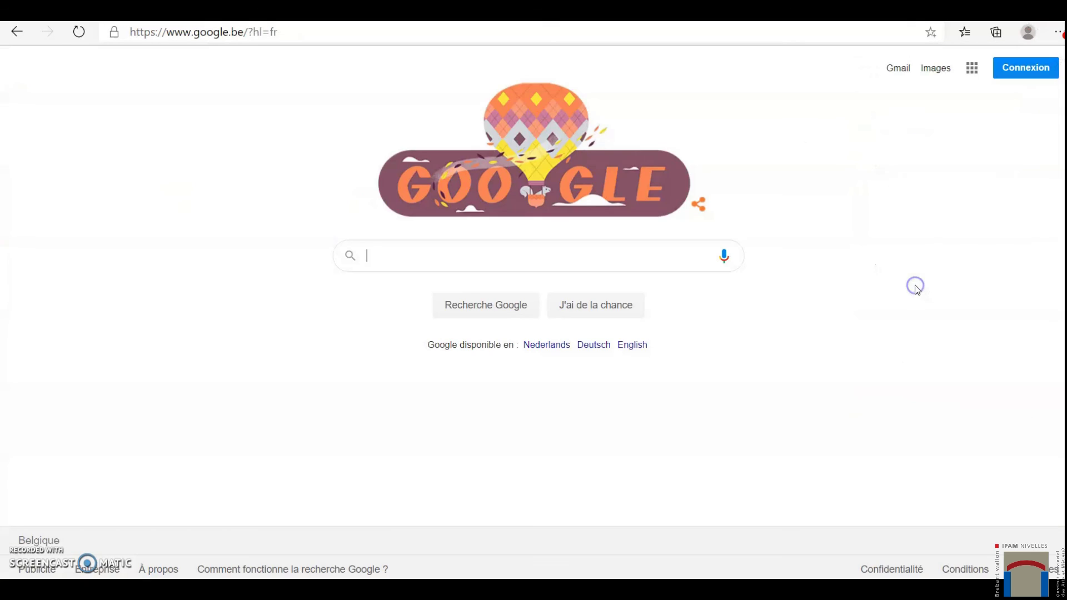
left_click(920, 287)
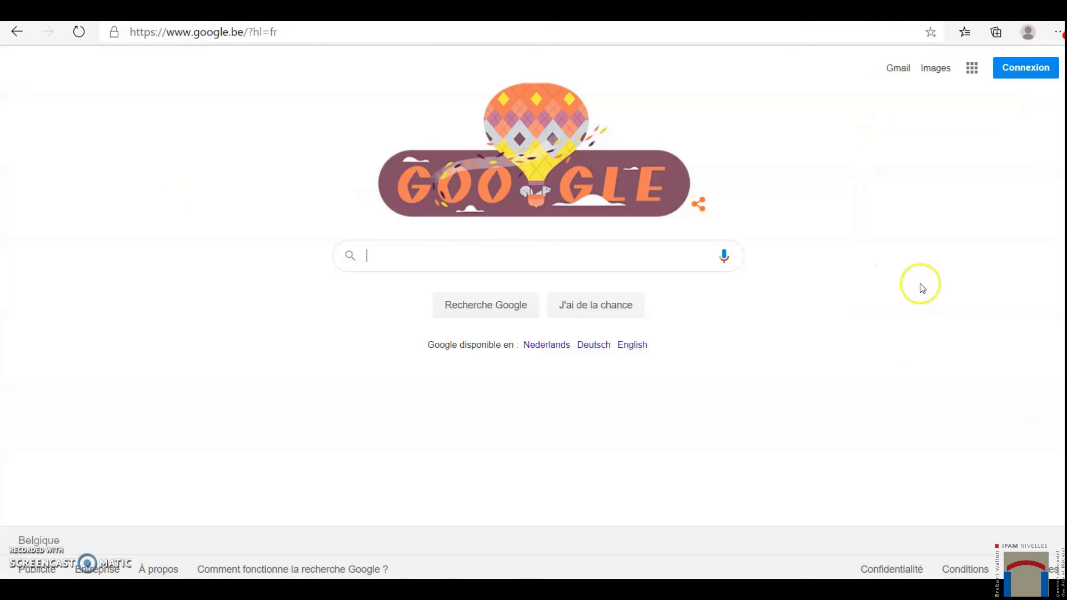